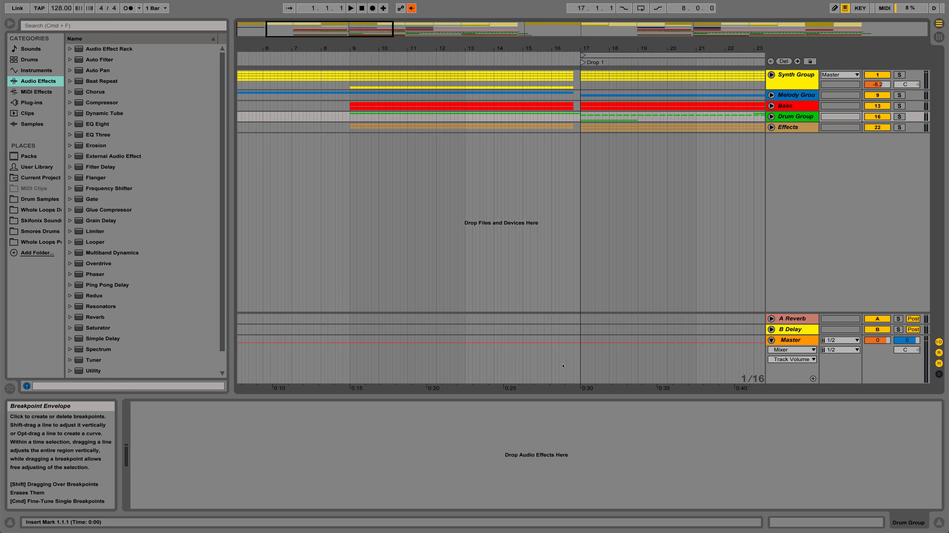
- Set the fixed grid to 1 Bar and add a breakpoint at bar 9 on the Master track's volume envelope
right_click(568, 357)
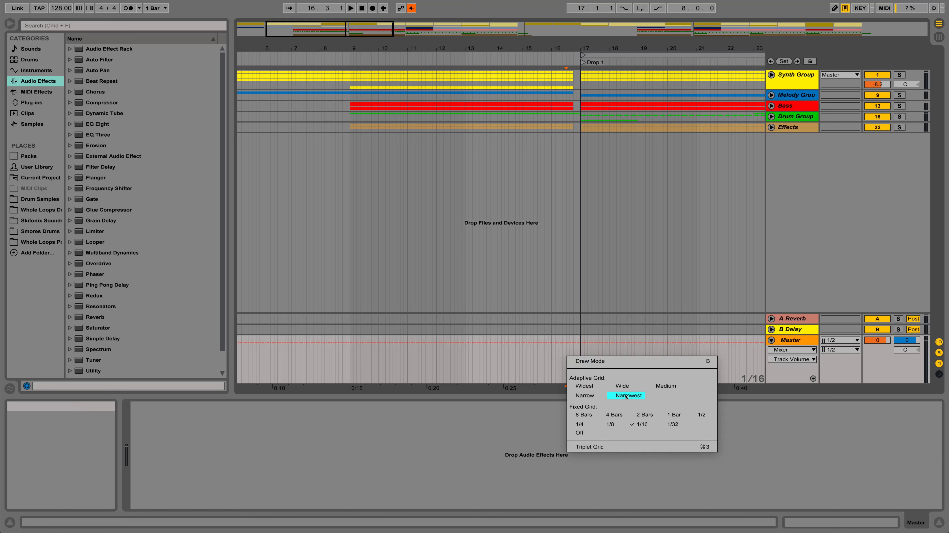
click(676, 413)
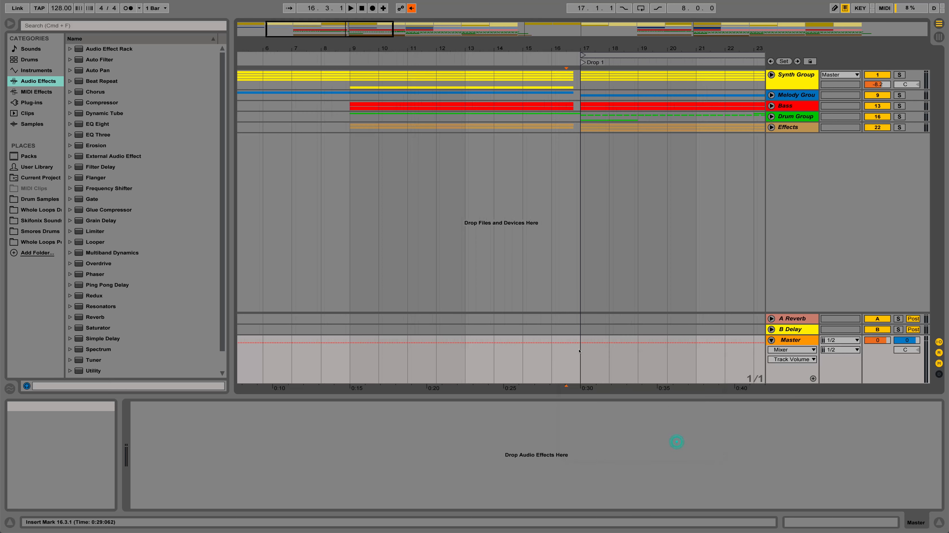
click(350, 343)
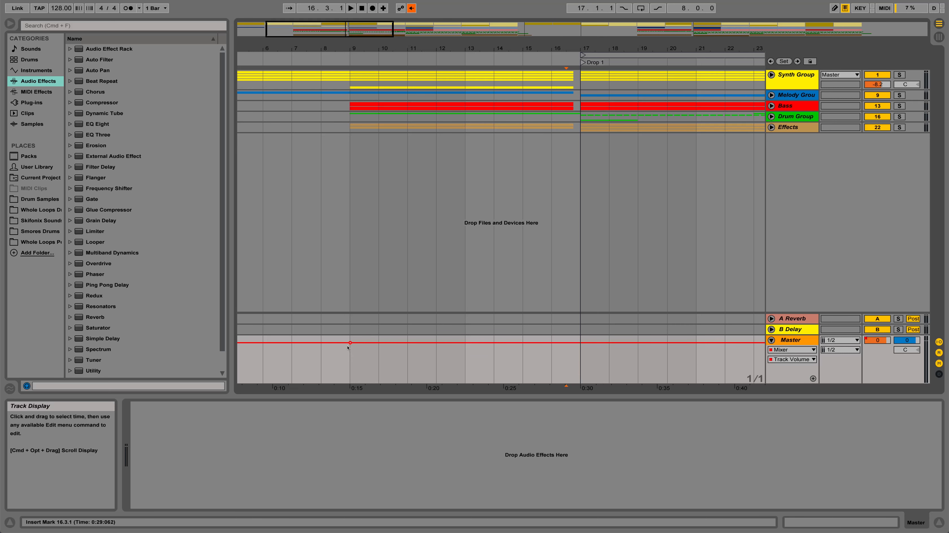
- Draw a one-bar dip to about -3.6 dB on the Master volume envelope in bar 16, just before Drop 1
drag(564, 46, 565, 89)
click(538, 343)
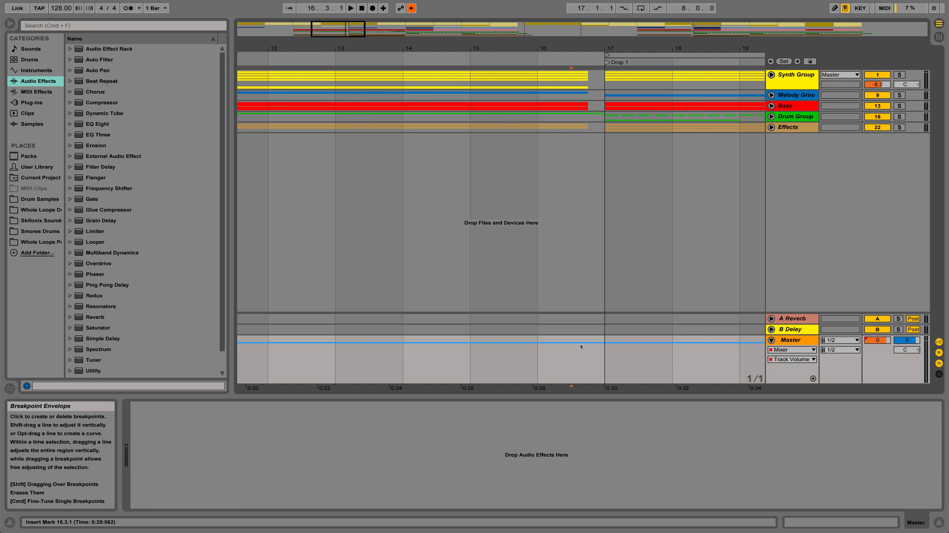
key(b)
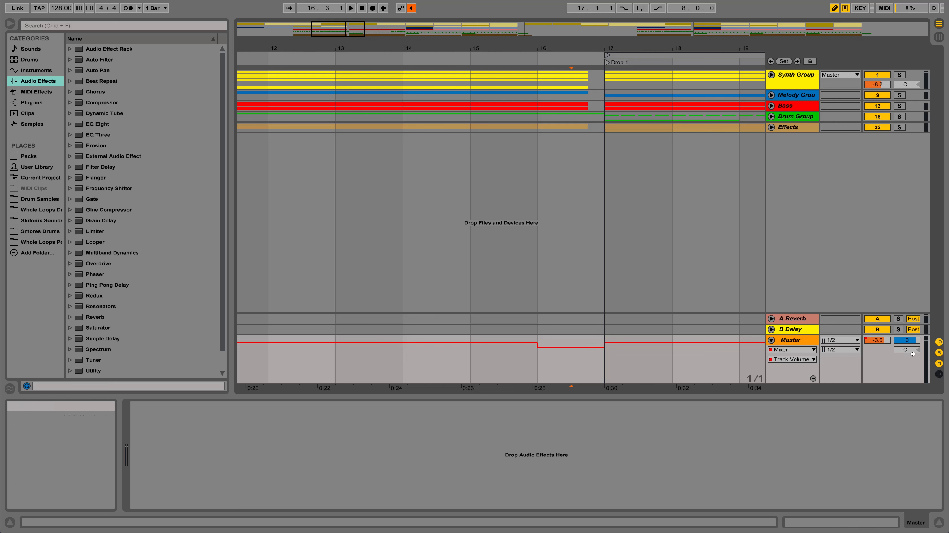
key(b)
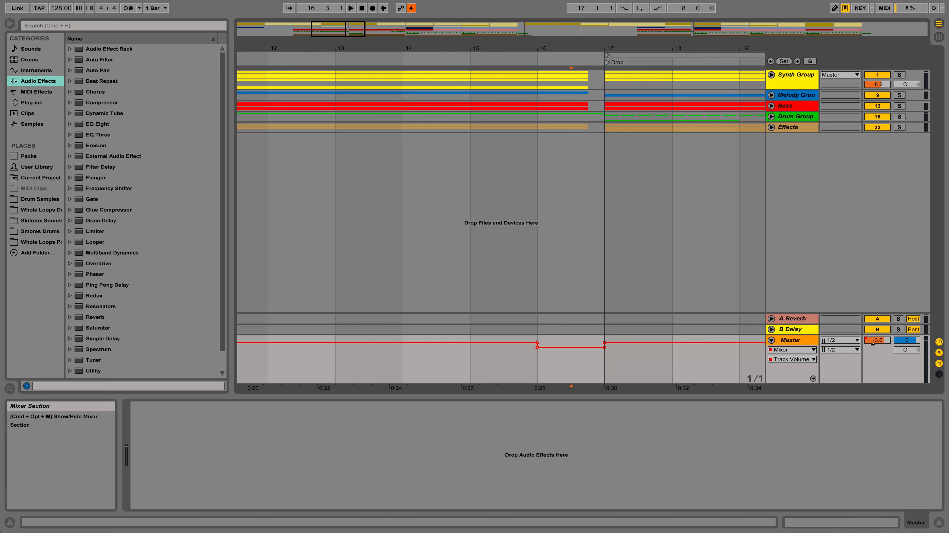
- View the Master track's Track Panning and Song Tempo envelopes, and return to its Track Volume envelope
click(788, 359)
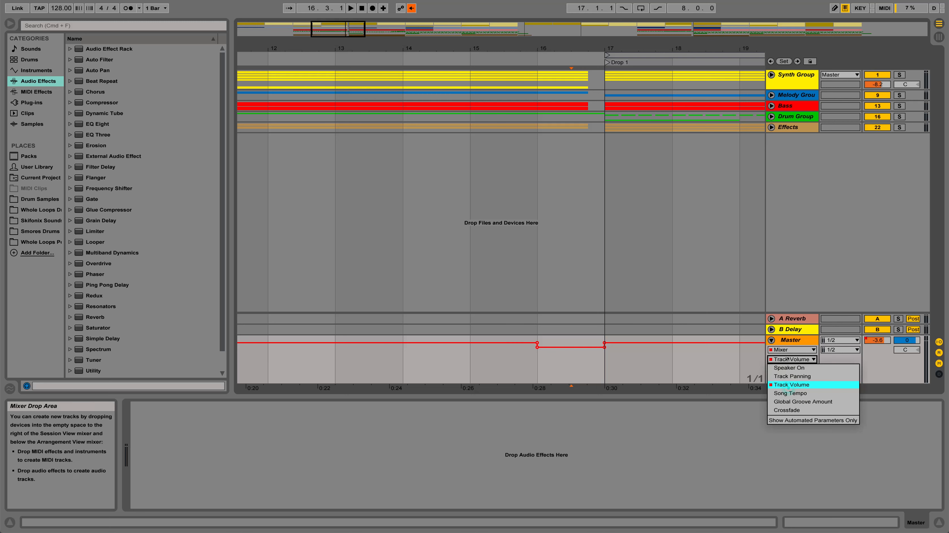
click(792, 377)
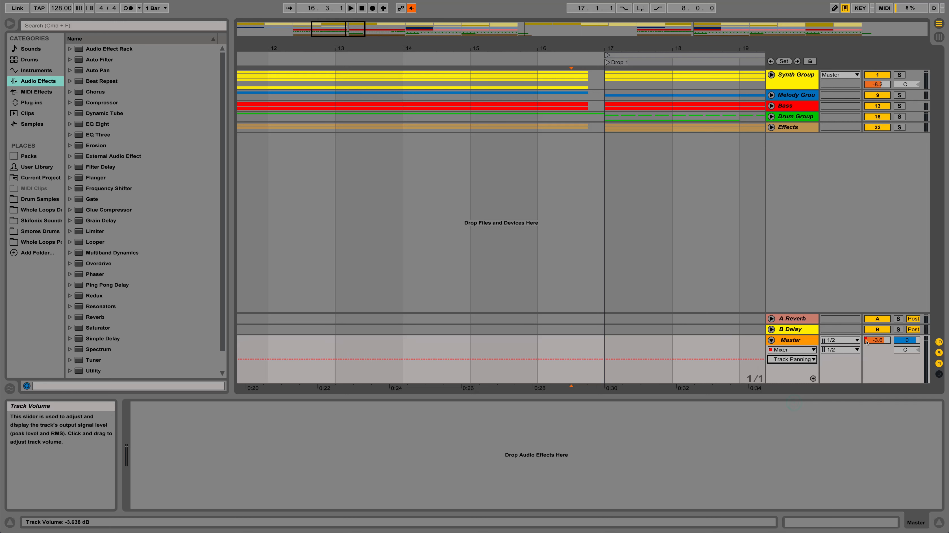
click(792, 359)
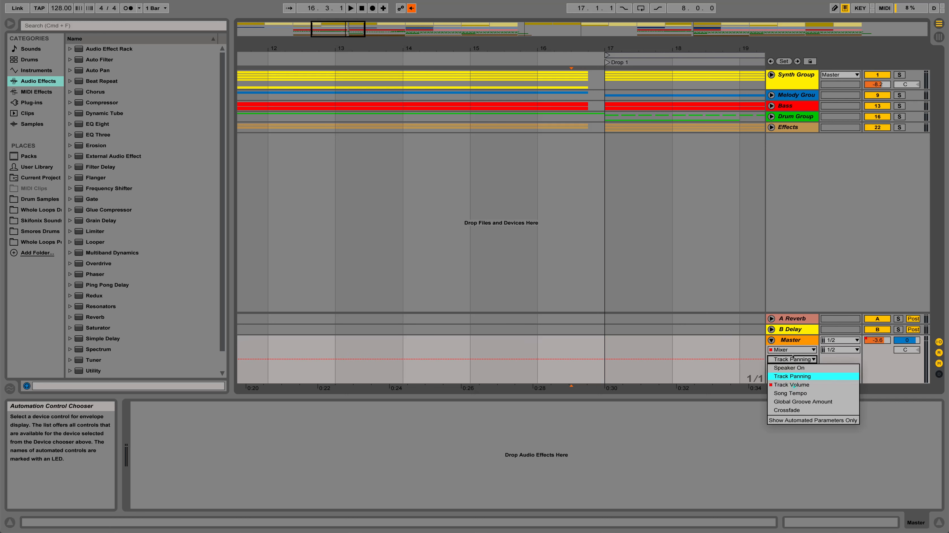
click(793, 381)
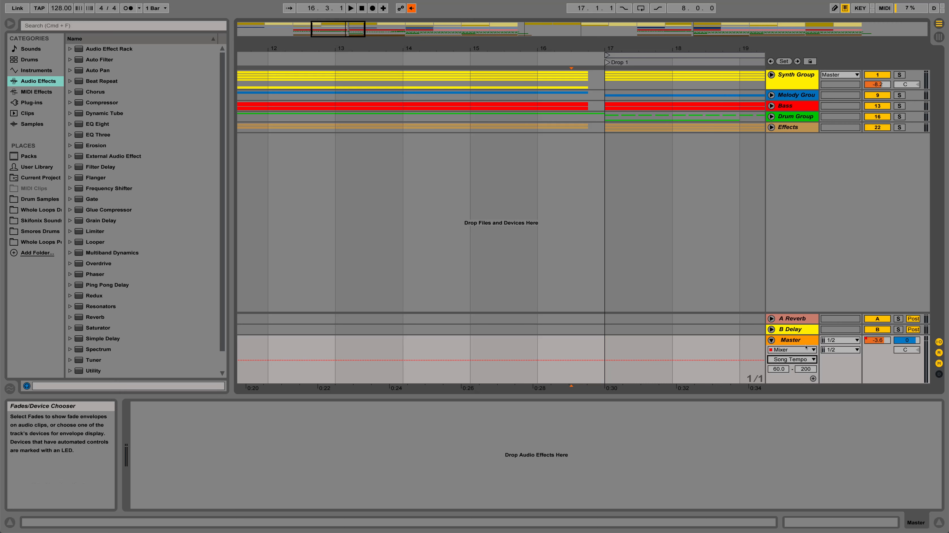
click(795, 359)
click(791, 385)
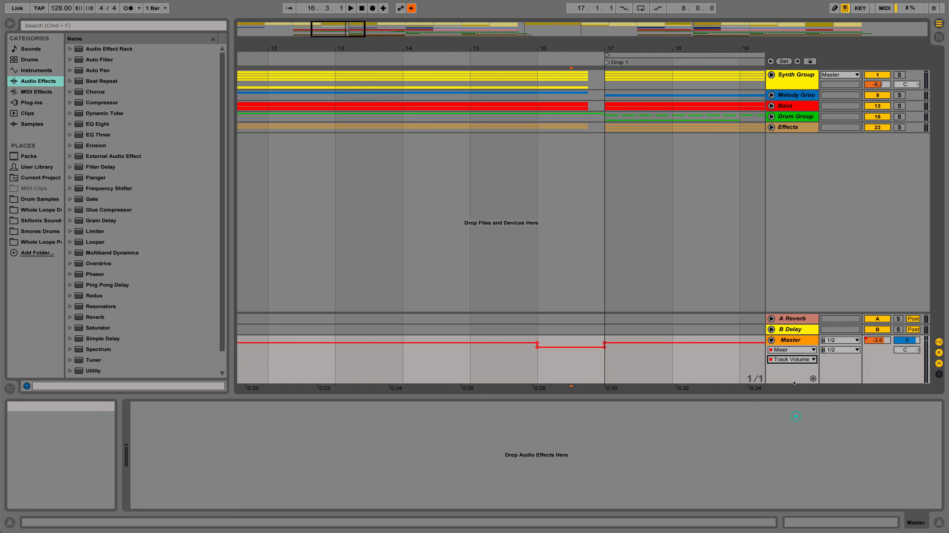
- Override the Master track volume with -3.5 dB and re-enable its automation
drag(877, 344, 877, 344)
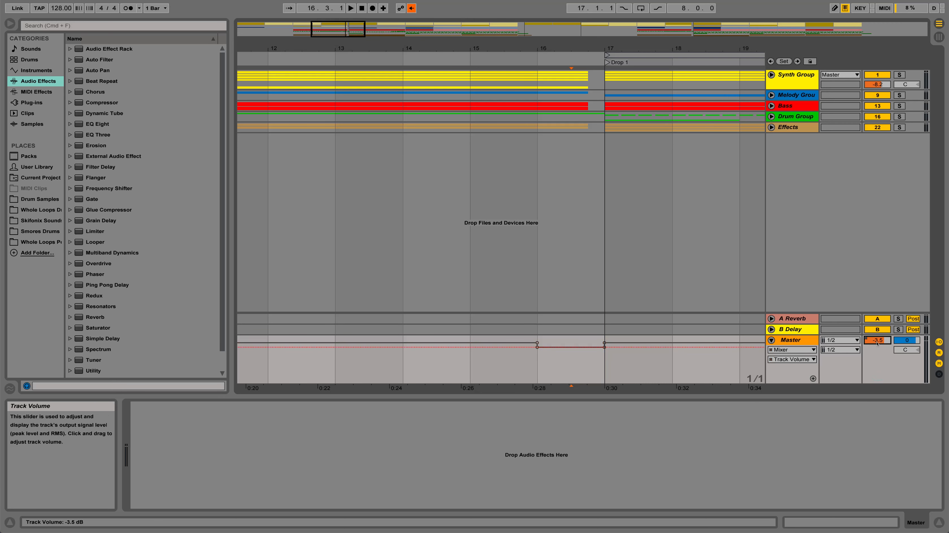
click(411, 8)
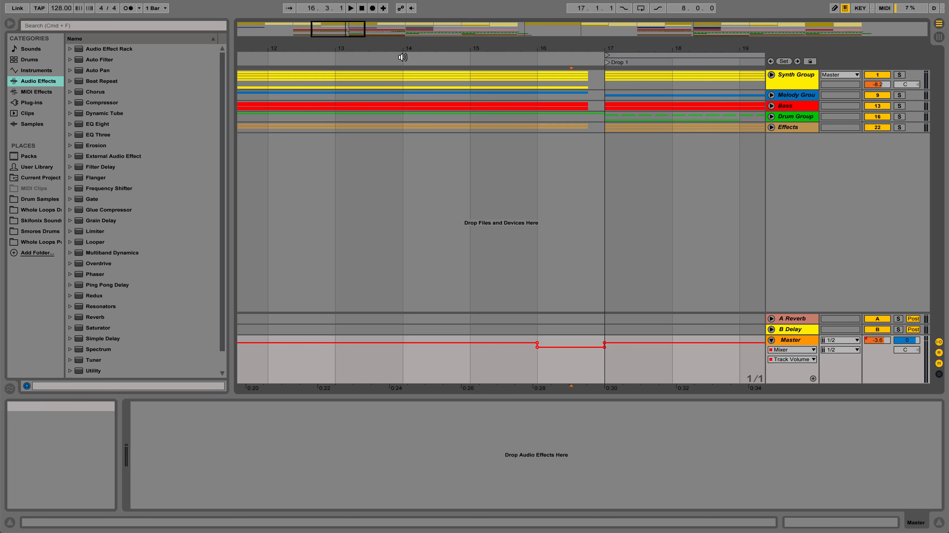
- Remove the upper breakpoint at bar 16 to form a ramp from bar 9, and move the lower one to the build-up clips' end
drag(403, 54, 550, 287)
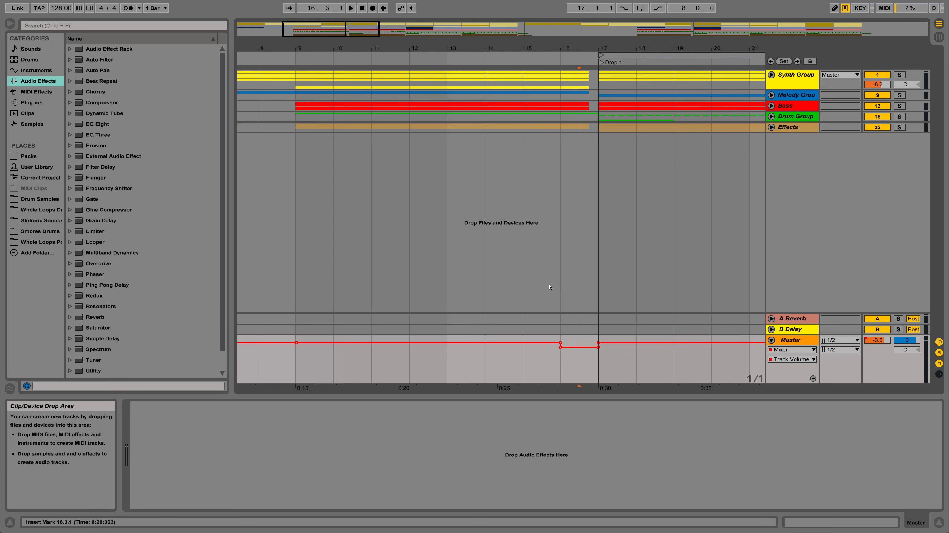
click(560, 343)
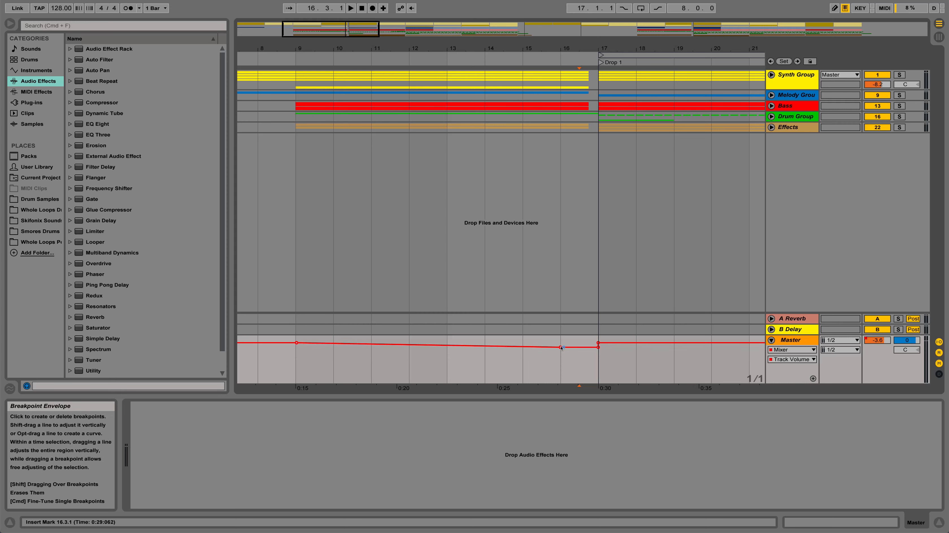
drag(568, 52, 568, 90)
drag(554, 348, 554, 349)
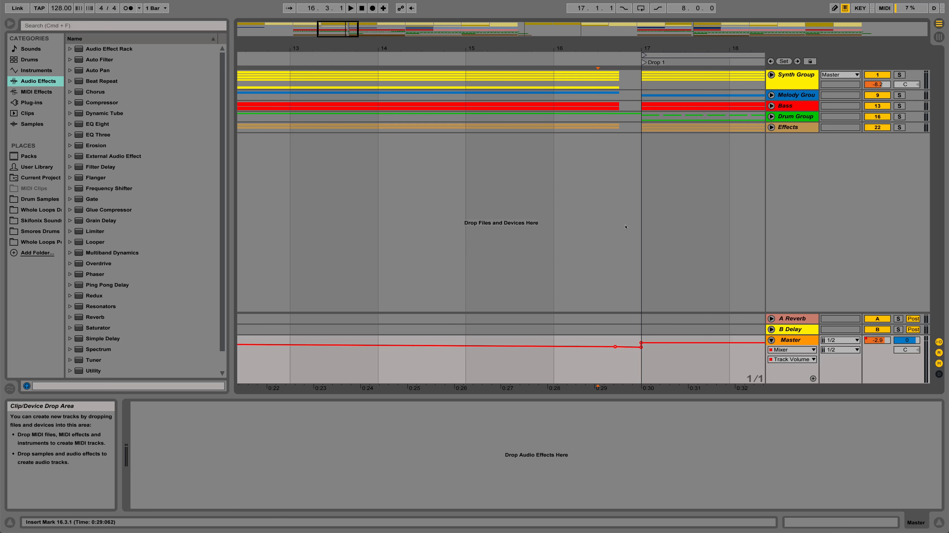
- Try removing the Master volume breakpoint at the build-up clips' end, and restore it
drag(464, 27, 465, 24)
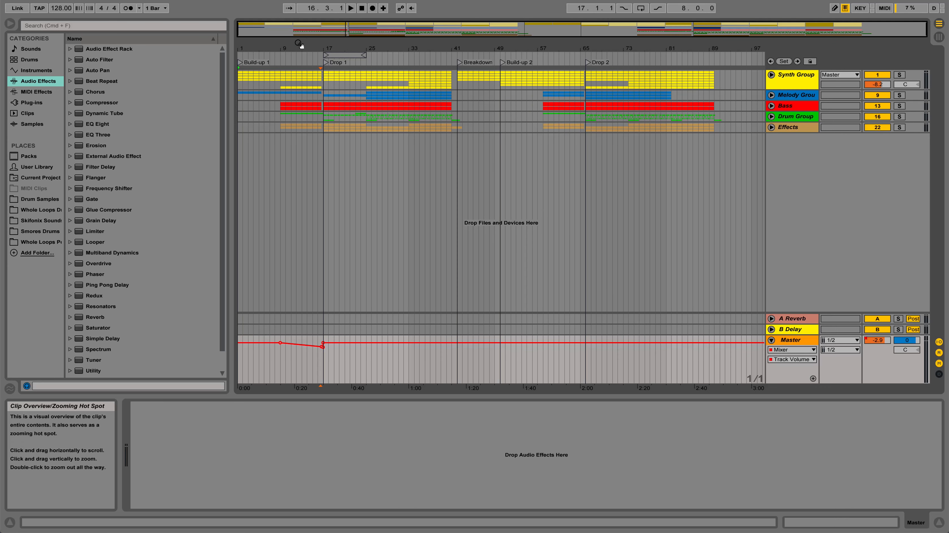
drag(299, 44, 302, 64)
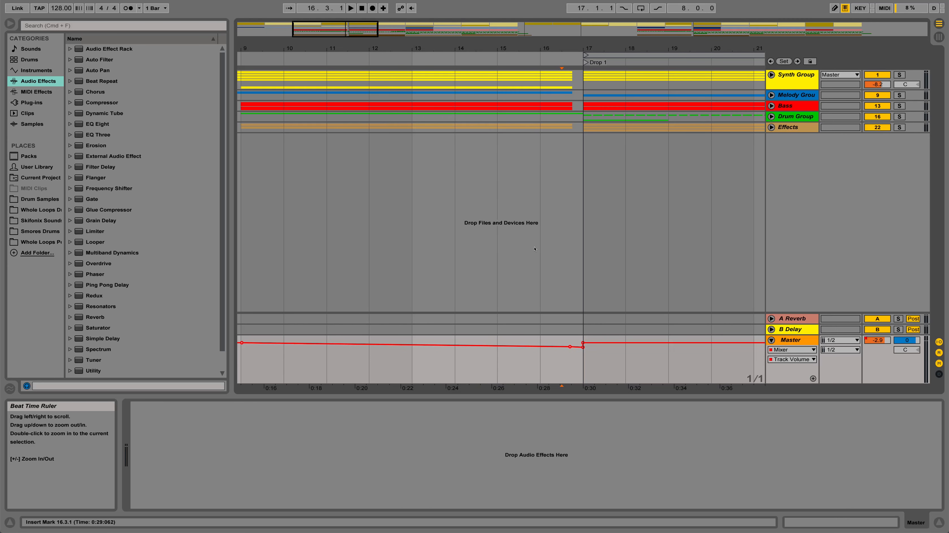
click(570, 347)
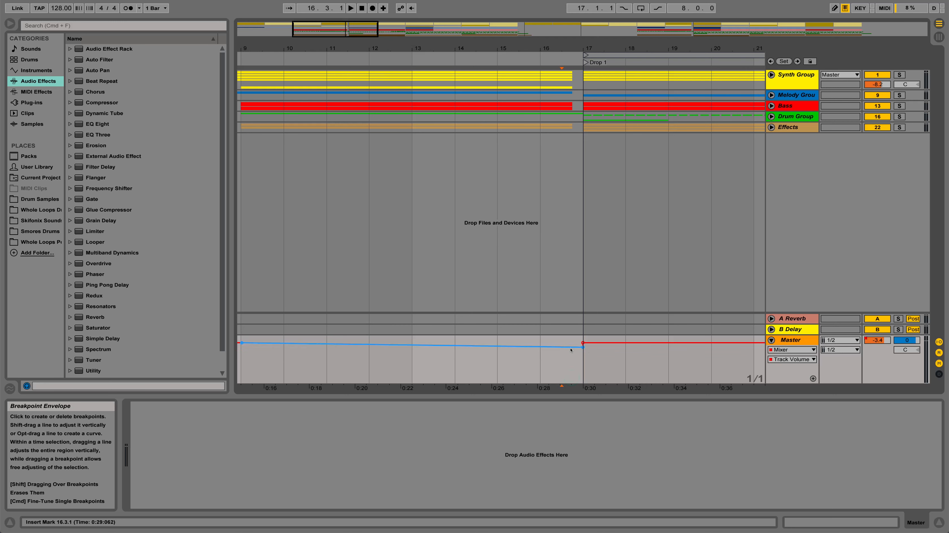
click(570, 351)
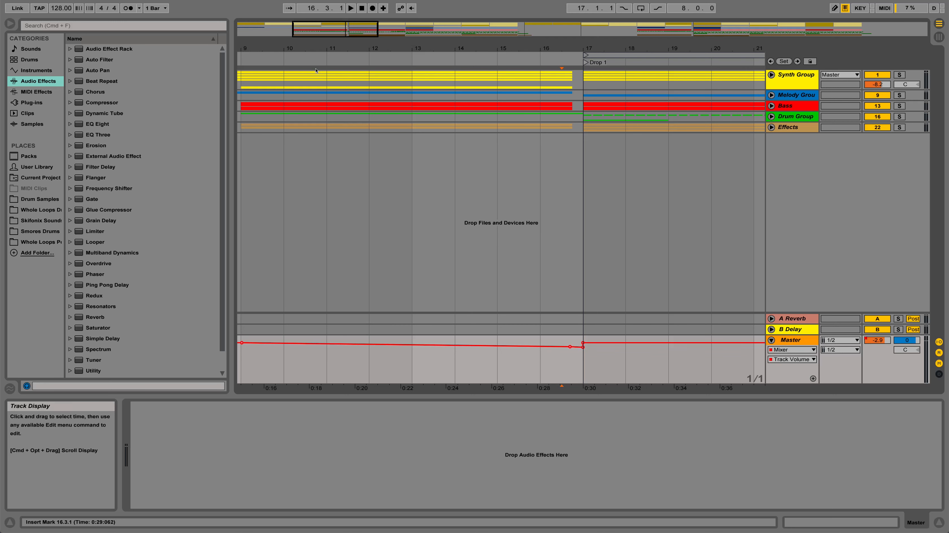
- Play the arrangement from bar 9 into Drop 1 to hear the volume ramp, and stop playback
click(243, 59)
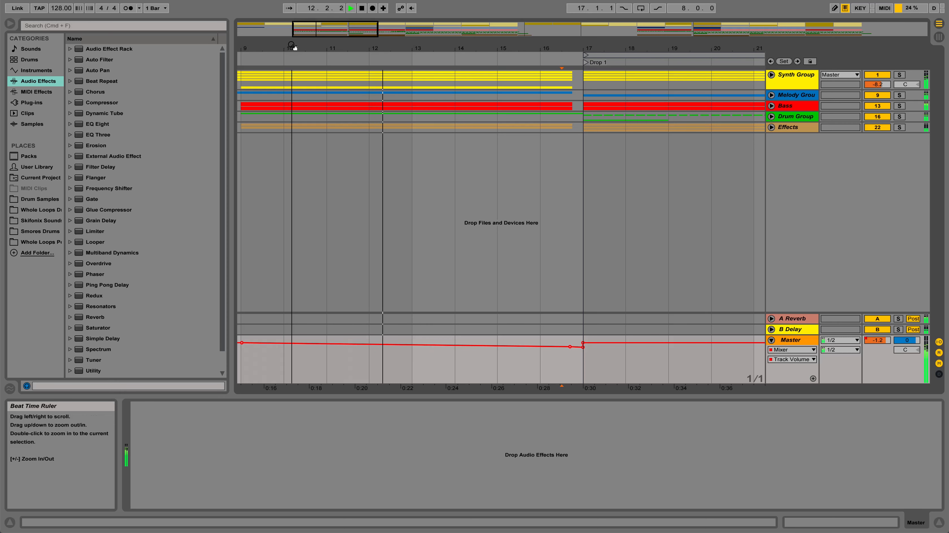
drag(293, 51, 292, 51)
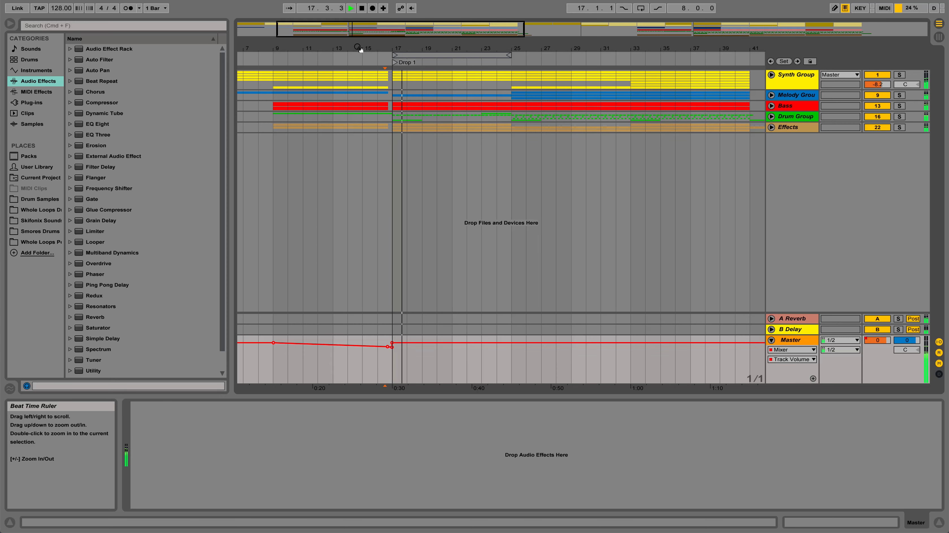
key(space)
- Lower the Master volume ramp's two end breakpoints just before Drop 1 to deepen the fade
drag(382, 48, 466, 46)
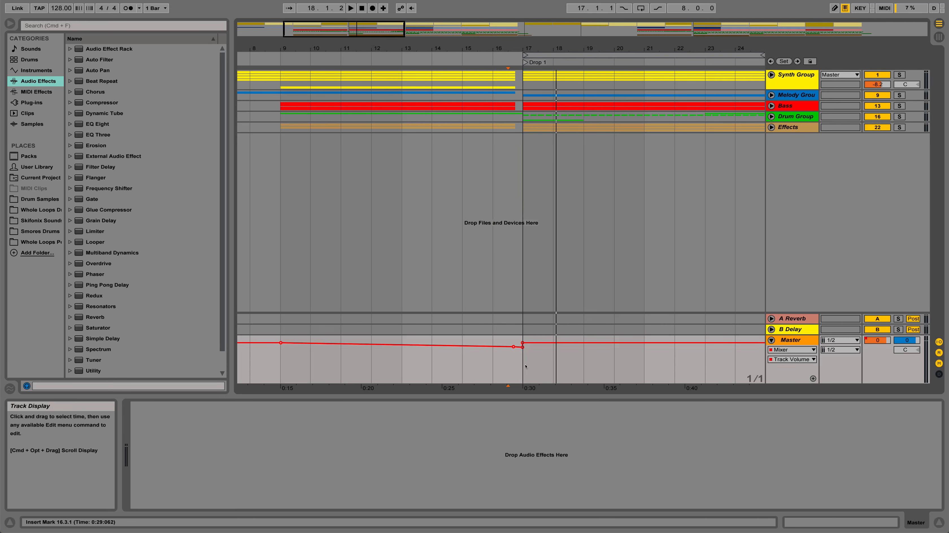
mouse_move(513, 347)
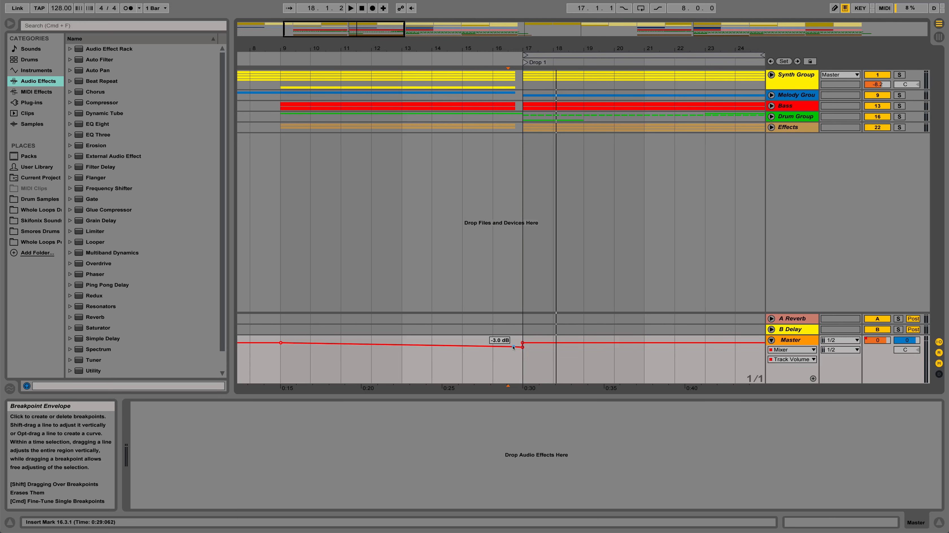
drag(513, 347, 514, 349)
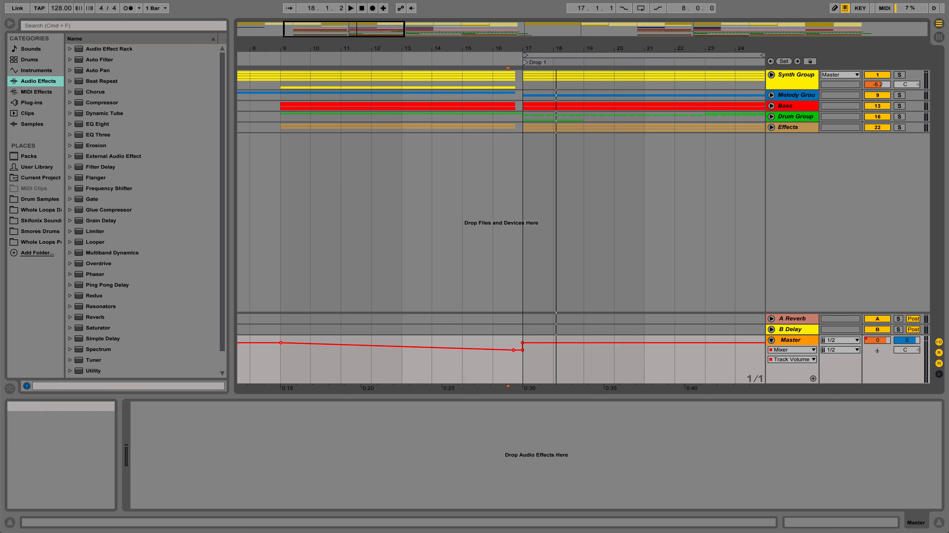
- Play back the deepened volume ramp into Drop 1 and stop playback
click(275, 57)
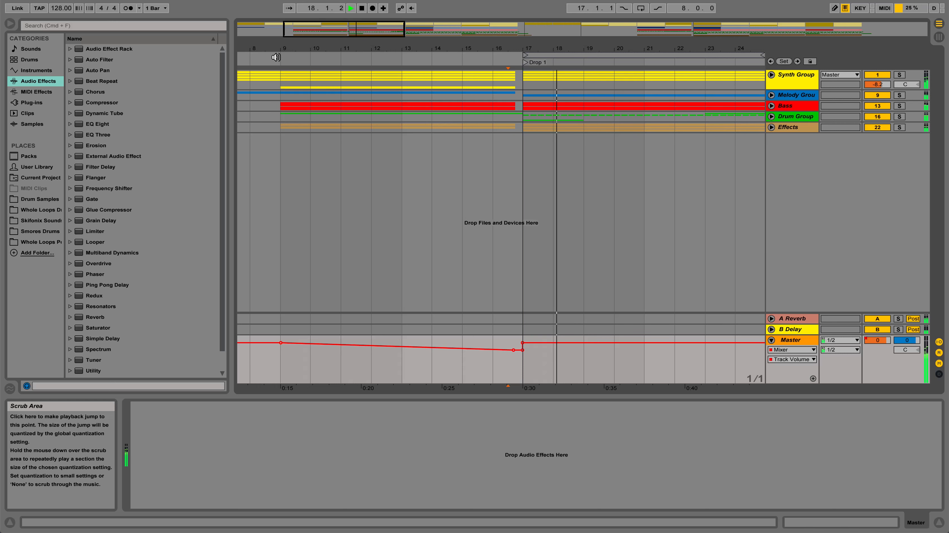
key(space)
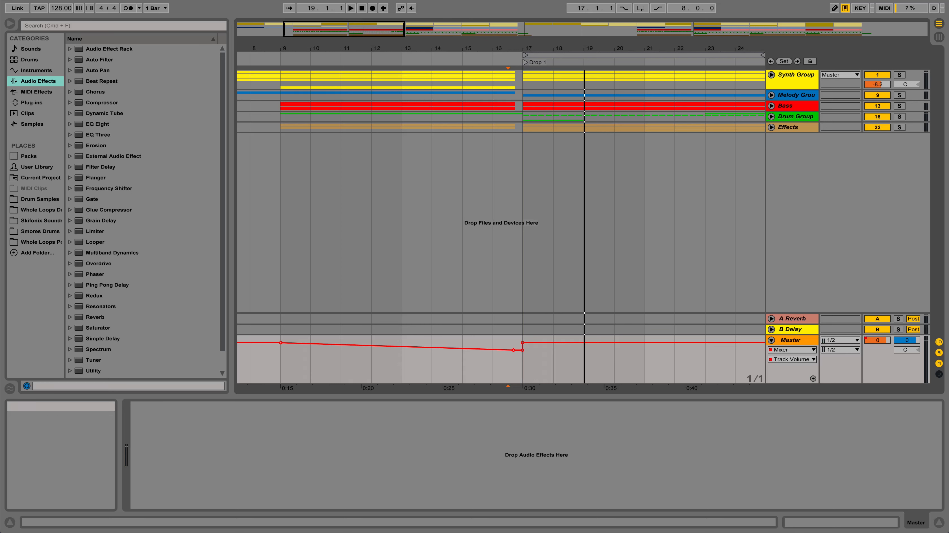
- Copy the Master track's volume envelope from bar 9 to bar 17
drag(454, 53, 454, 49)
click(375, 131)
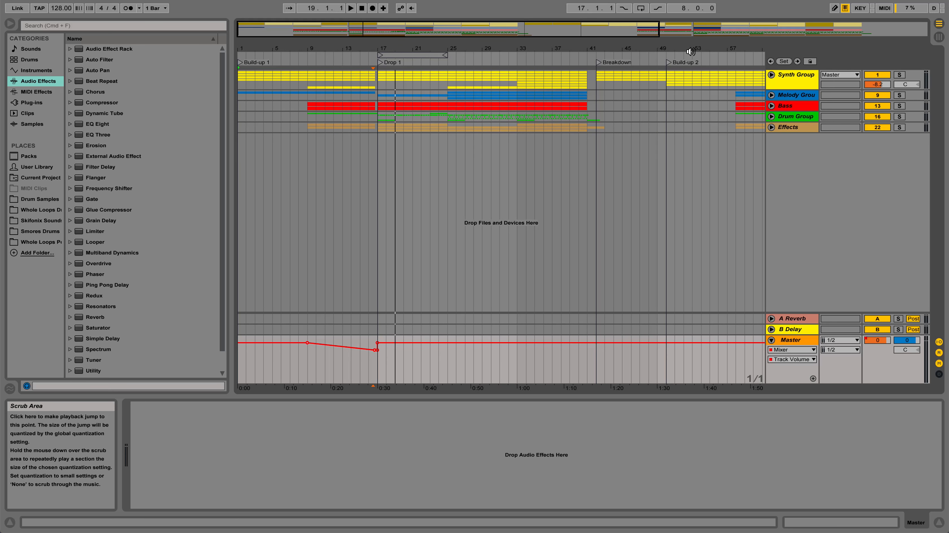
scroll(691, 51, right, 10)
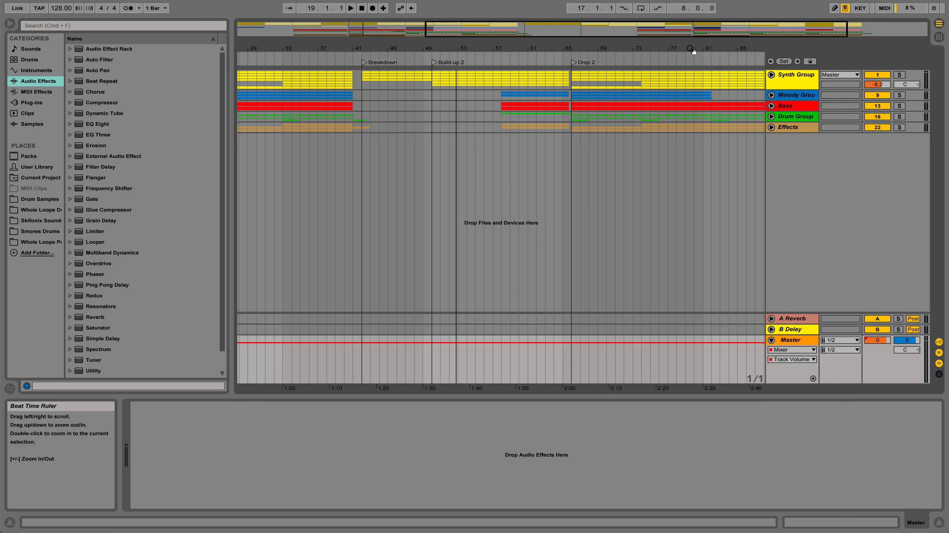
scroll(691, 51, left, 10)
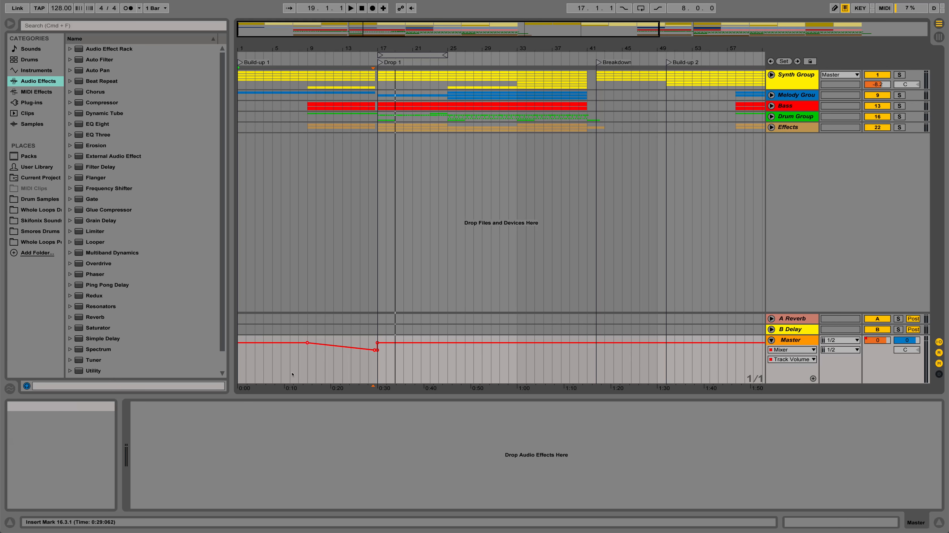
drag(307, 367, 376, 367)
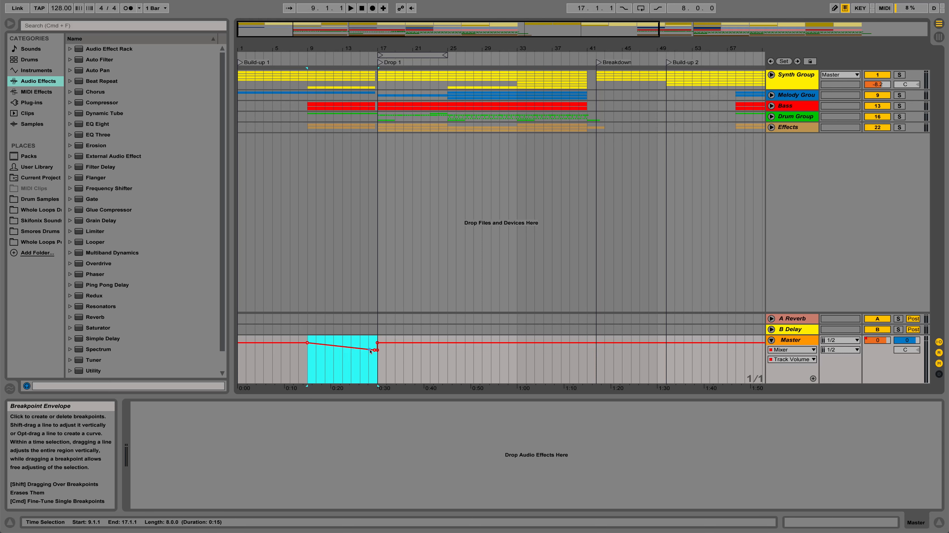
right_click(371, 353)
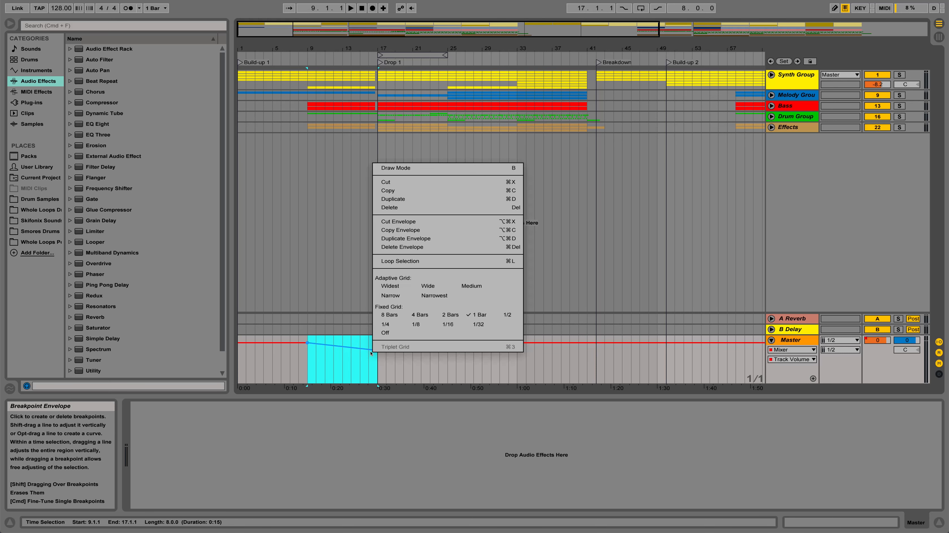
click(421, 229)
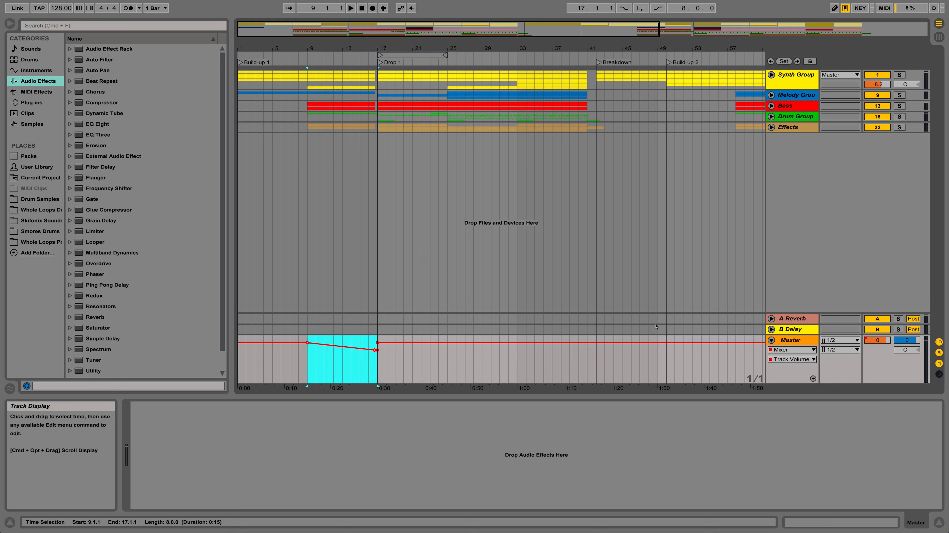
- Paste the copied volume envelope onto the Master track at bar 58, in the second half of Build-up 2
drag(699, 46, 539, 61)
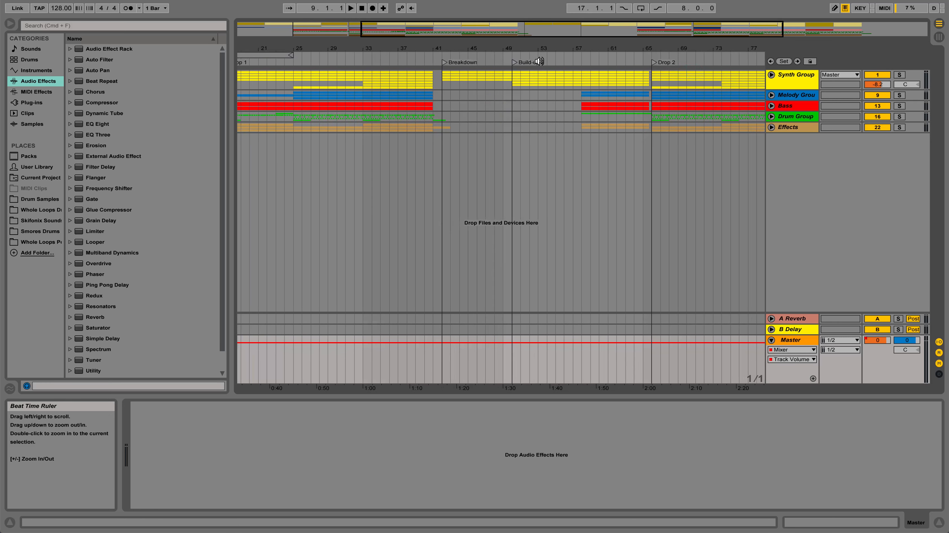
right_click(580, 364)
click(595, 413)
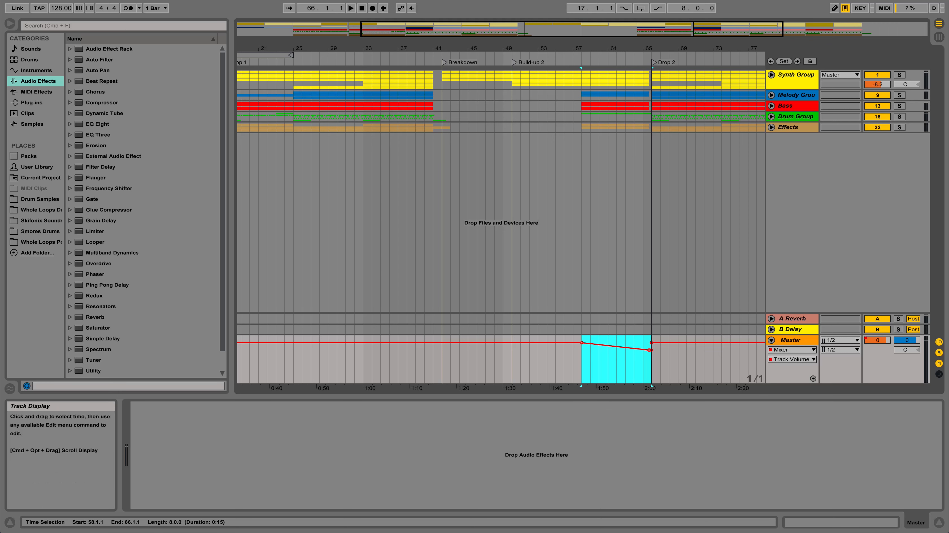
- Play back the Master volume fade from bar 58 into Drop 2, stop playback, and show the whole arrangement
mouse_move(625, 48)
mouse_down()
mouse_move(626, 74)
mouse_move(577, 90)
mouse_move(617, 49)
mouse_up()
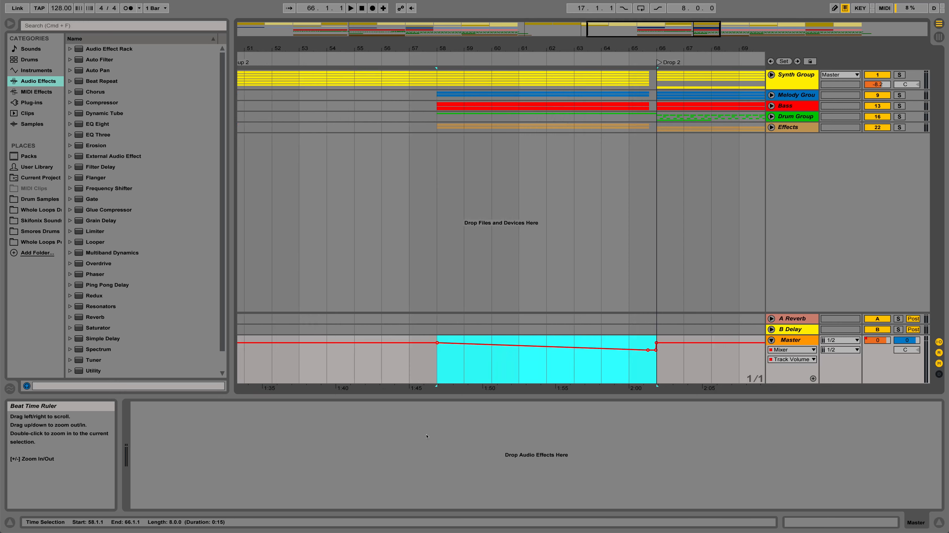
click(437, 374)
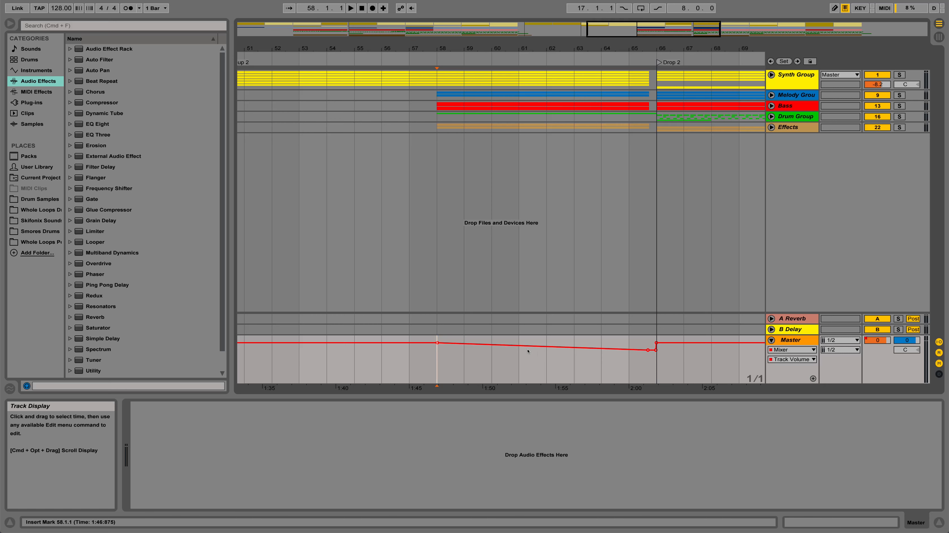
key(space)
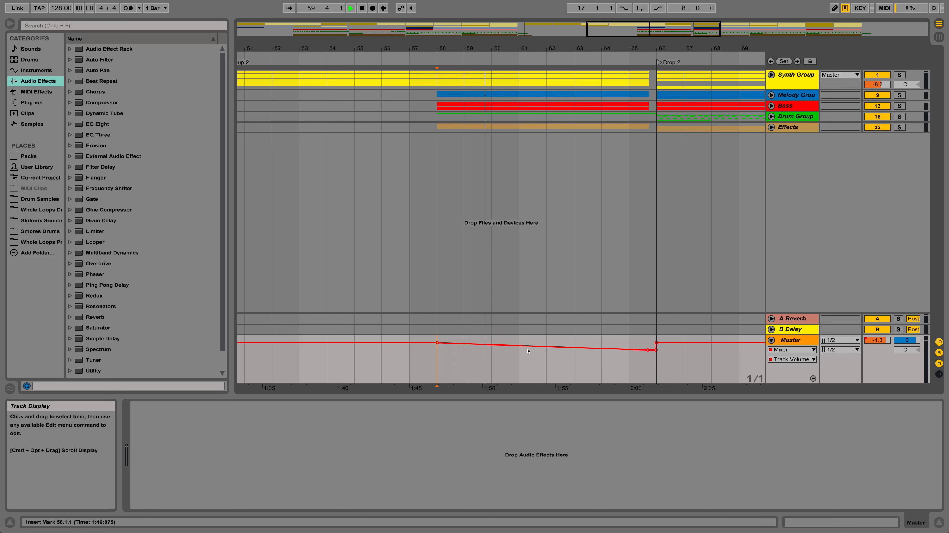
key(space)
key(space)
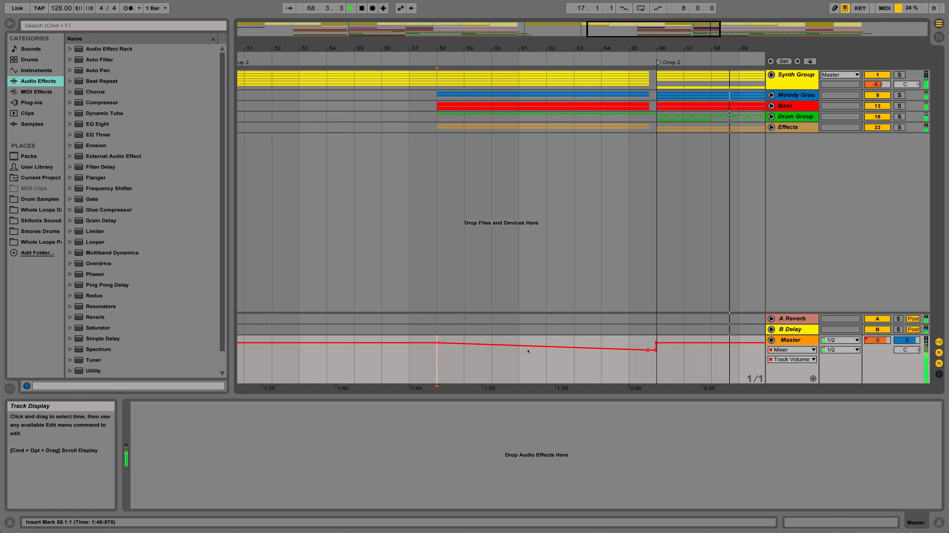
key(space)
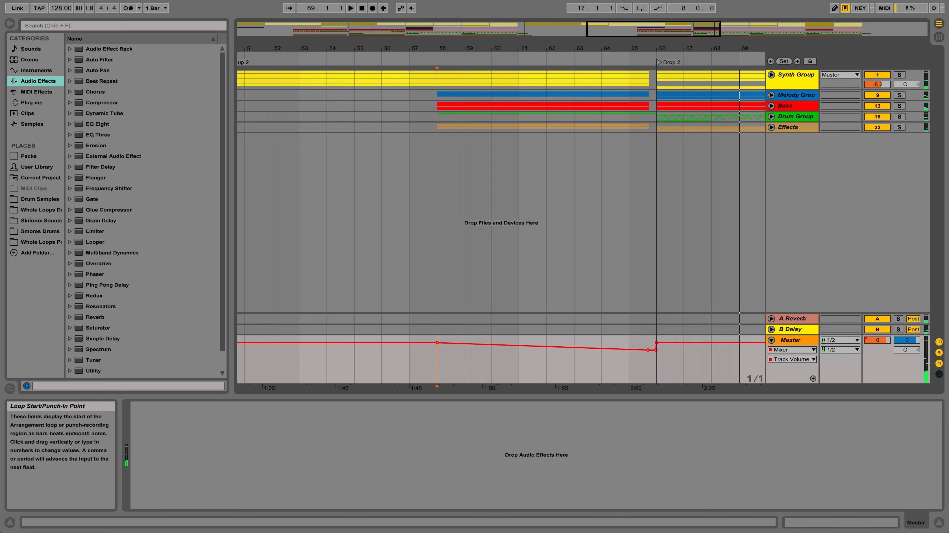
double_click(594, 32)
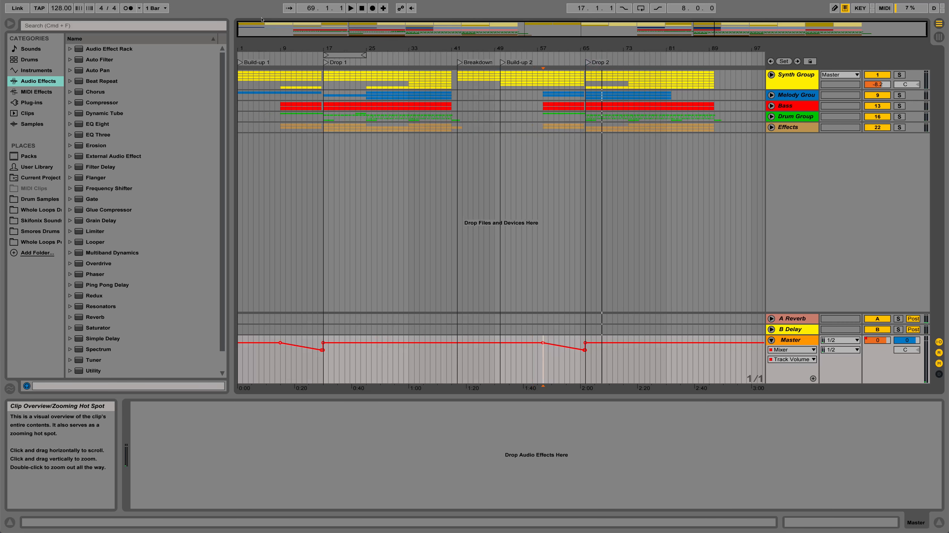